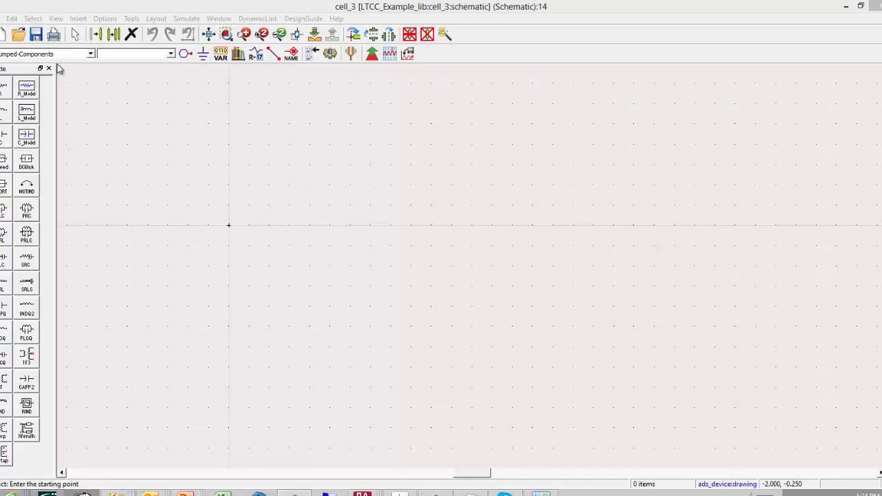
Place the LFCN3800 model from the MDLX SLC v11.0 Mini-Circuits Filter palette onto the cell_3 schematic.
{"action": "left_click", "coordinate": [90, 54]}
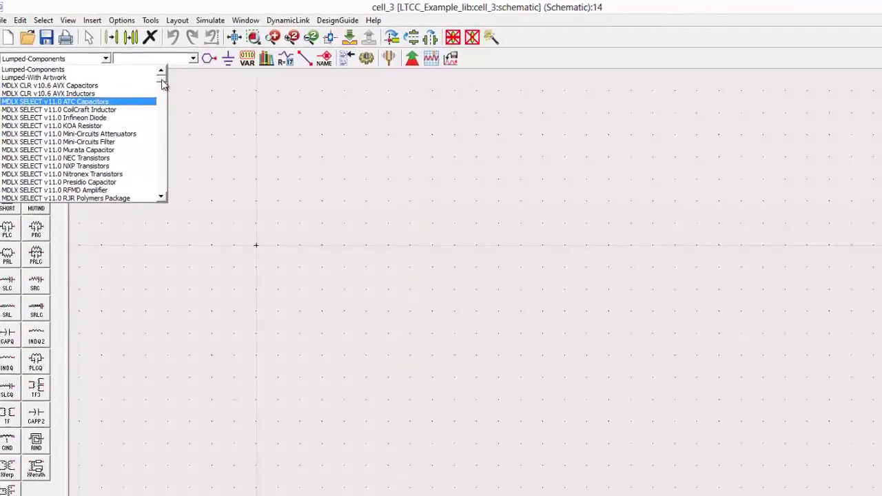
{"action": "scroll", "coordinate": [142, 77], "scroll_direction": "down", "scroll_amount": 3}
{"action": "left_click_drag", "start_coordinate": [190, 93], "coordinate": [193, 100]}
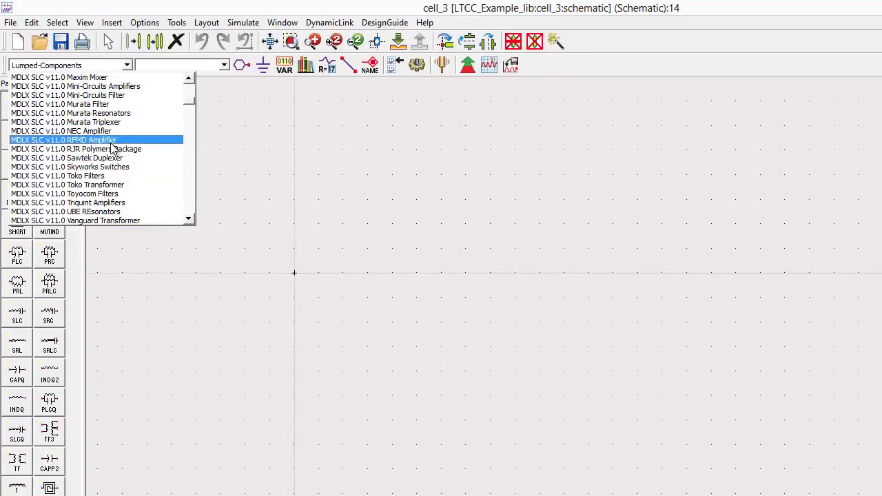
{"action": "left_click", "coordinate": [13, 96]}
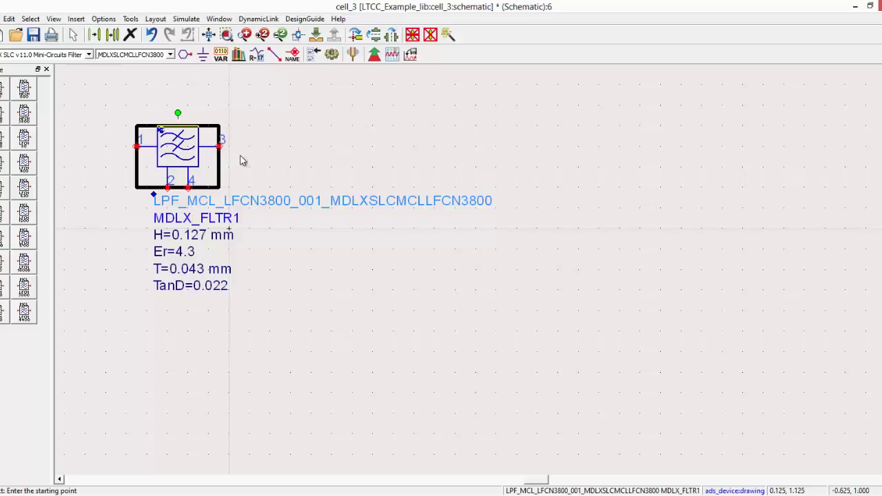
{"action": "left_click", "coordinate": [137, 144]}
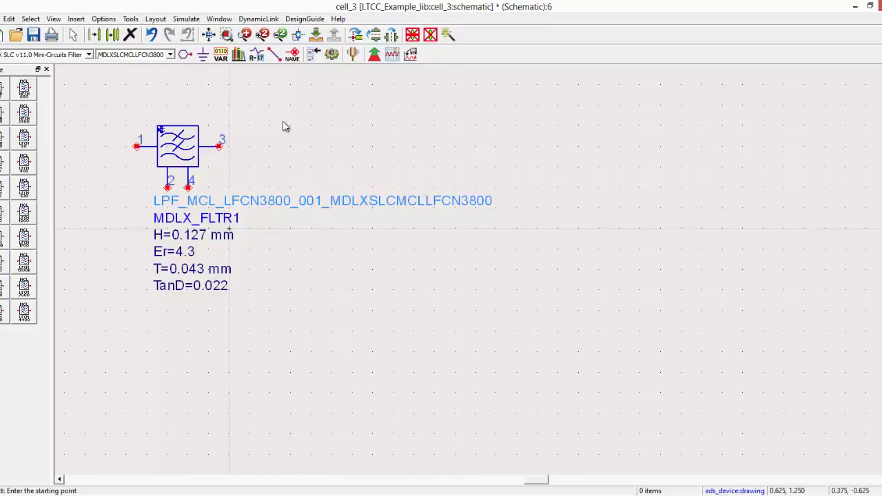
Check the filter's H=0.127 mm, Er=4.3, T=0.043 mm and TanD=0.022 parameters, then open its Help datasheet.
{"action": "double_click", "coordinate": [196, 172]}
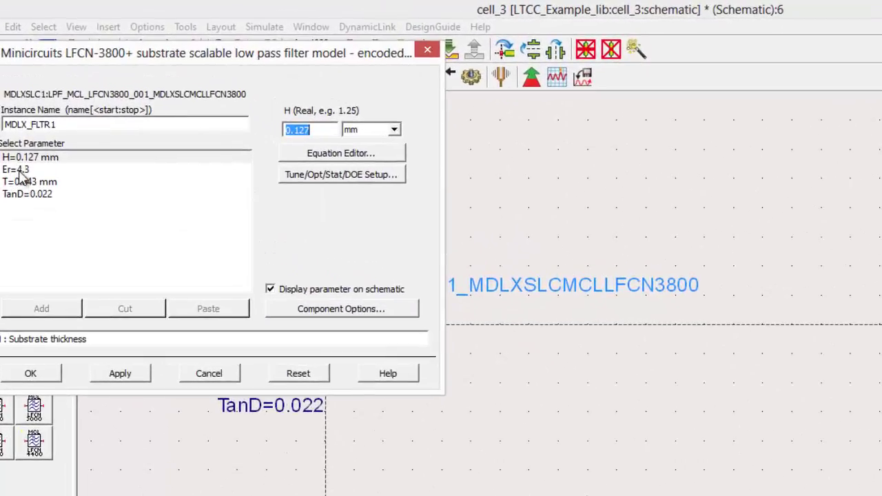
{"action": "left_click", "coordinate": [21, 173]}
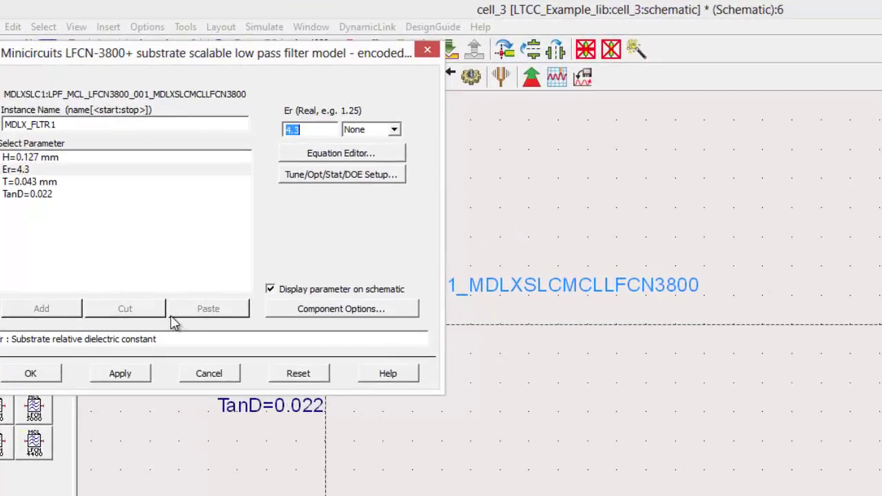
{"action": "left_click", "coordinate": [38, 183]}
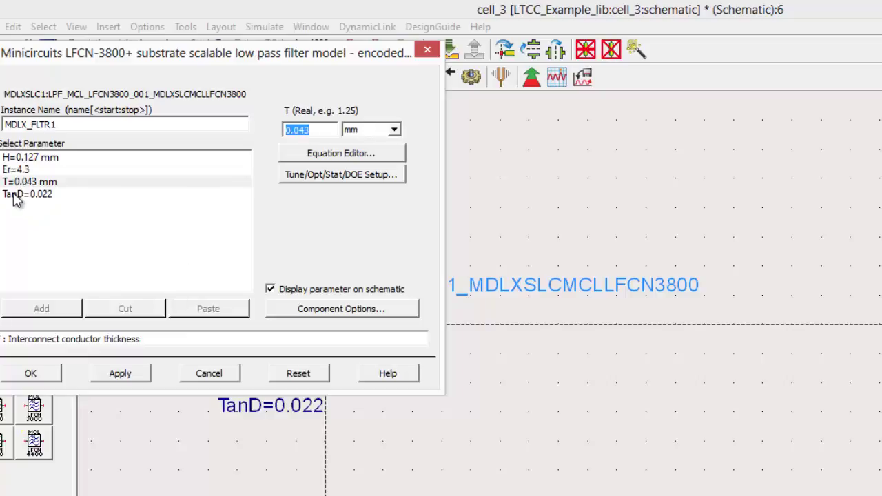
{"action": "left_click", "coordinate": [16, 196]}
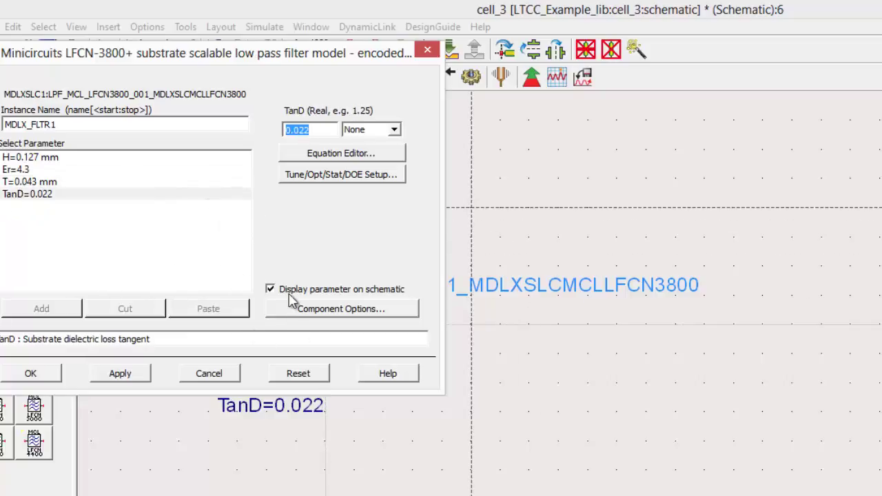
{"action": "left_click", "coordinate": [408, 380]}
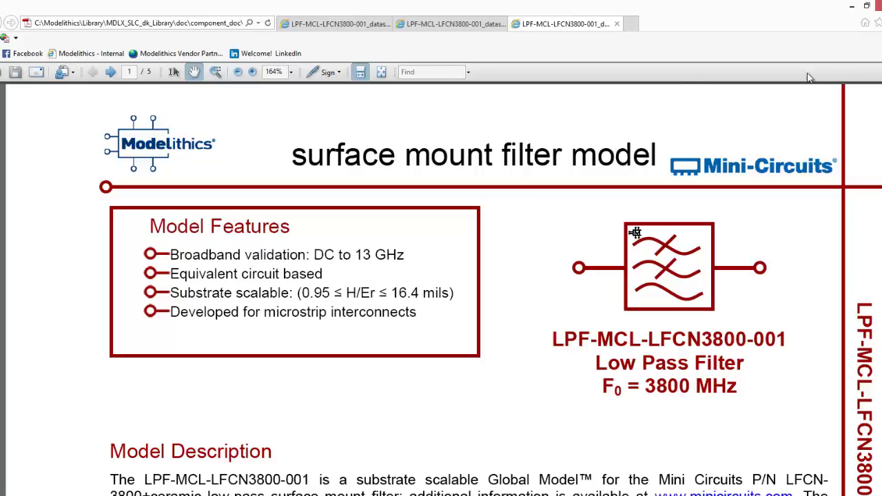
Scroll the LPF-MCL-LFCN3800-001 datasheet from page 1 down to the Technical Notes on page 2.
{"action": "scroll", "coordinate": [635, 233], "scroll_direction": "down", "scroll_amount": 15}
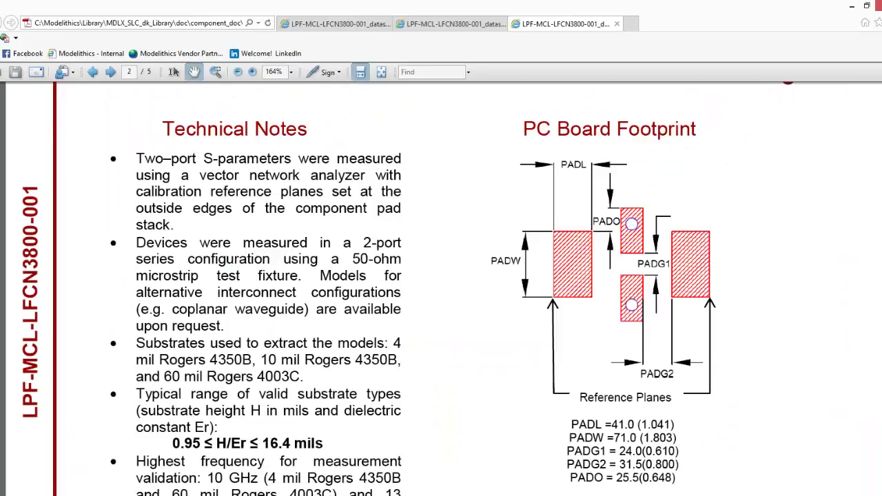
{"action": "scroll", "coordinate": [188, 381], "scroll_direction": "down", "scroll_amount": 2}
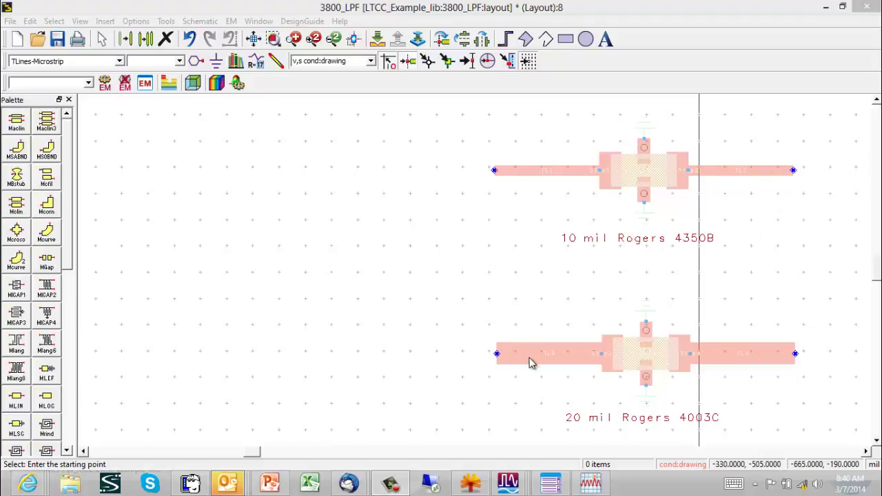
Switch from the layout back to the 3800_LPF schematic, then to its S-parameter plots.
{"action": "key", "text": "alt+Tab"}
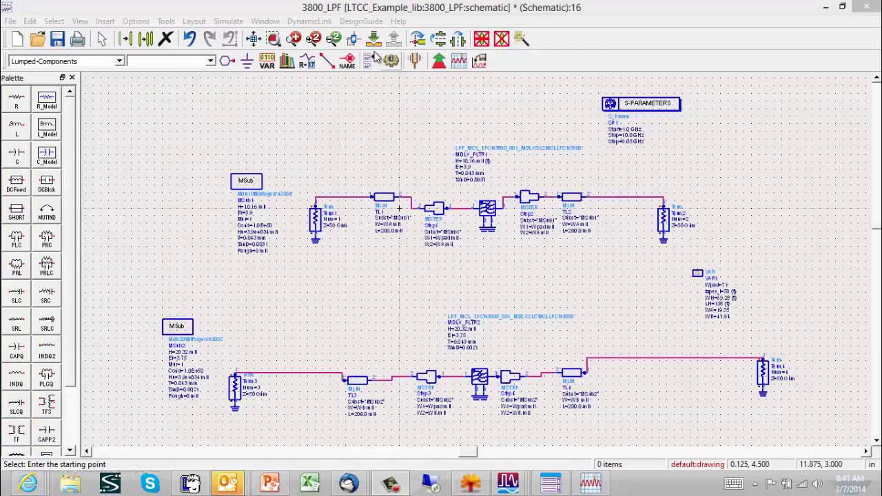
{"action": "key", "text": "alt+Tab"}
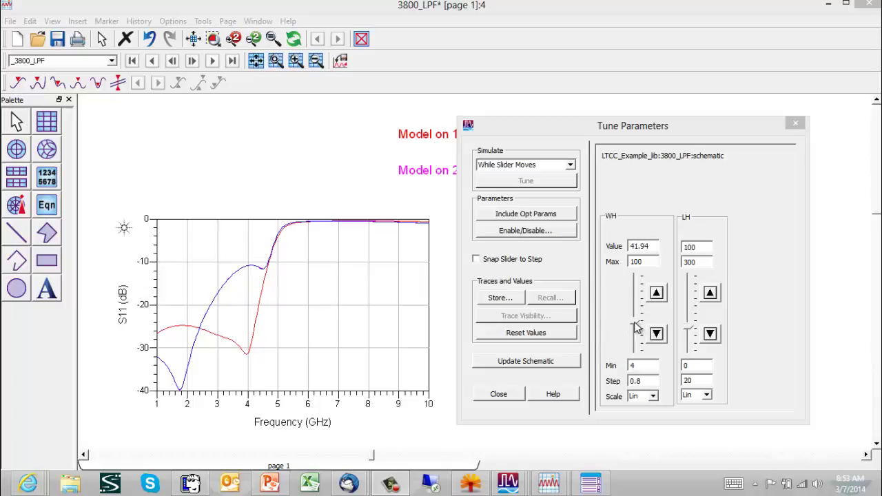
Tune the matching line to WH=80.8 and LH=105 with the tuning sliders.
{"action": "mouse_move", "coordinate": [637, 329]}
{"action": "left_mouse_down"}
{"action": "mouse_move", "coordinate": [632, 295]}
{"action": "mouse_move", "coordinate": [616, 299]}
{"action": "left_mouse_up"}
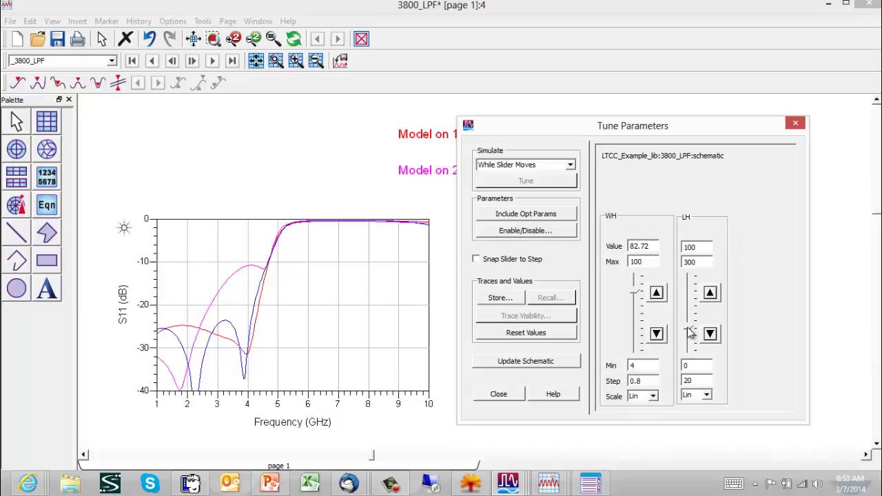
{"action": "mouse_move", "coordinate": [691, 332]}
{"action": "left_mouse_down"}
{"action": "mouse_move", "coordinate": [689, 325]}
{"action": "mouse_move", "coordinate": [688, 339]}
{"action": "mouse_move", "coordinate": [686, 328]}
{"action": "left_mouse_up"}
{"action": "left_click_drag", "start_coordinate": [634, 294], "coordinate": [635, 297]}
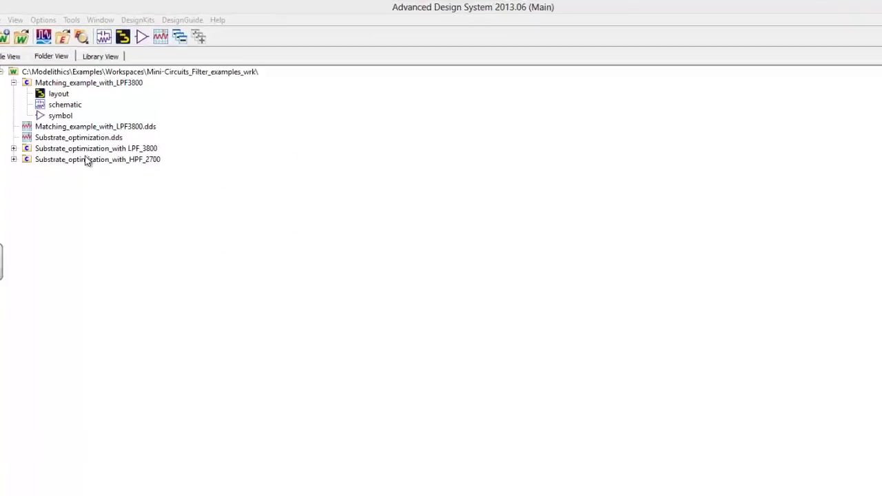
Select the schematic under Matching_example_with_LPF3800 in Folder View.
{"action": "left_click", "coordinate": [57, 105]}
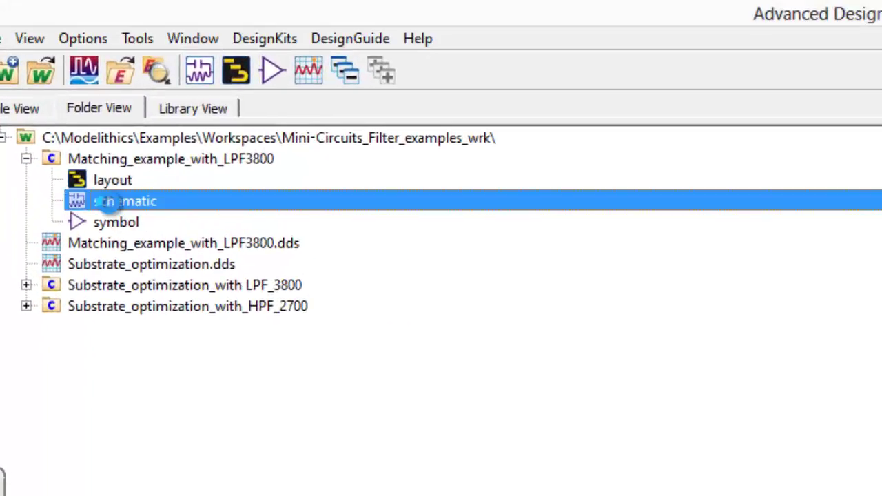
Open the Matching_example_with_LPF3800 schematic.
{"action": "double_click", "coordinate": [103, 201]}
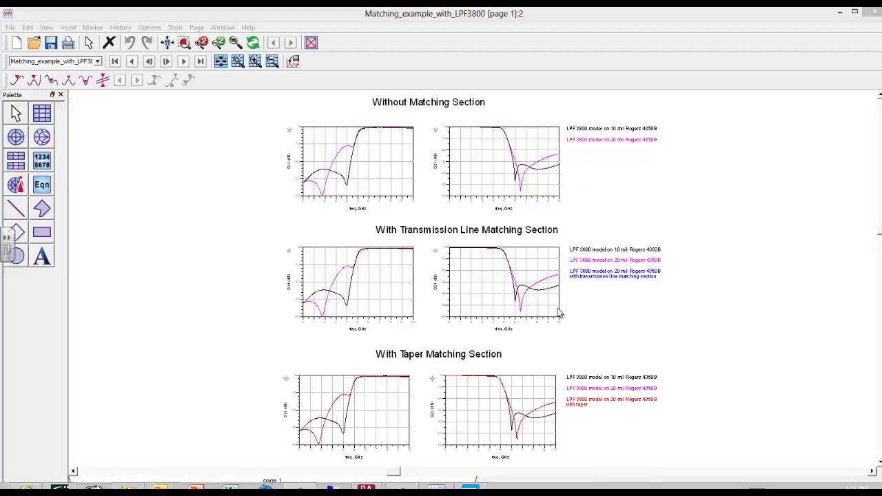
Activate the deactivated OPTIM block with goals for S11_R20_line and S11_R20_taper.
{"action": "key", "text": "alt+Tab"}
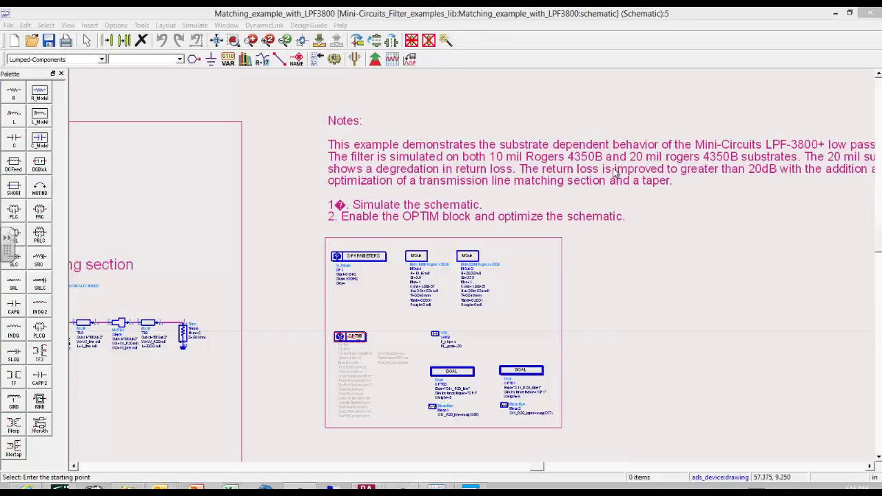
{"action": "left_click", "coordinate": [353, 339]}
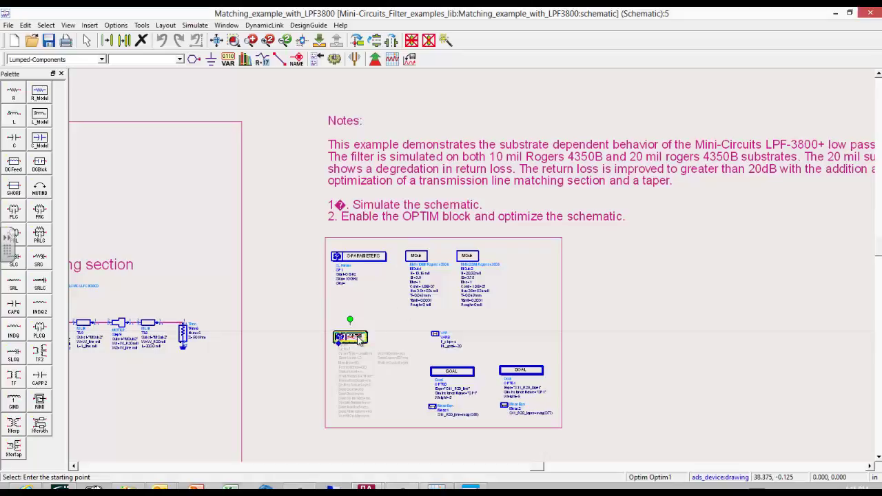
{"action": "left_click", "coordinate": [429, 40]}
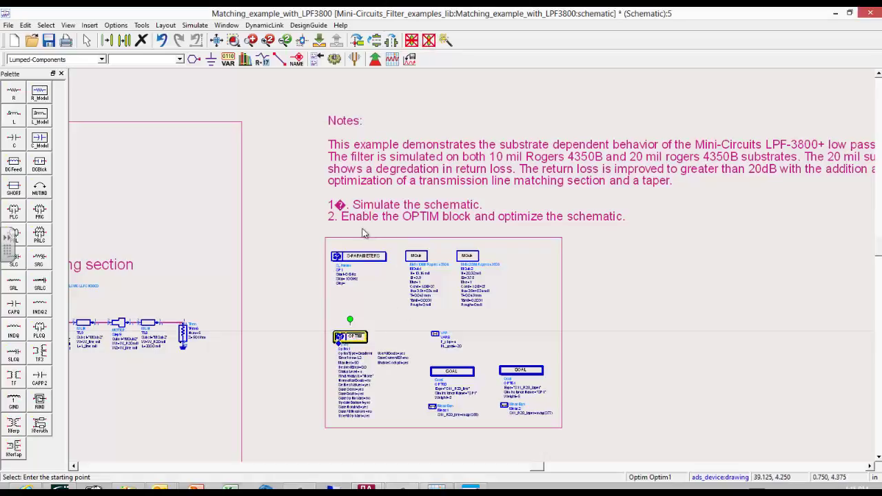
{"action": "scroll", "coordinate": [338, 320], "scroll_direction": "up", "scroll_amount": 3}
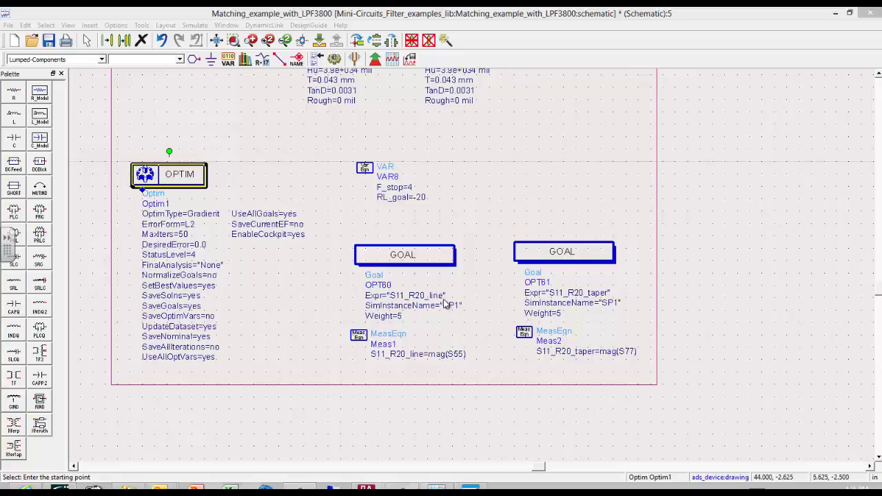
{"action": "left_click", "coordinate": [501, 446]}
{"action": "scroll", "coordinate": [501, 447], "scroll_direction": "down", "scroll_amount": 1}
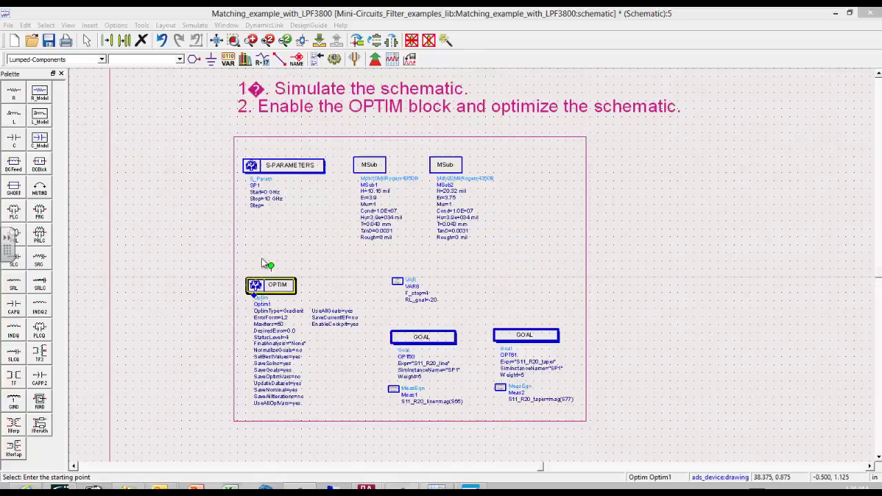
Run the 50-iteration optimization, reaching L_line 92.7181, L_taper 193.695 and W_line 76.3388.
{"action": "left_click", "coordinate": [215, 41]}
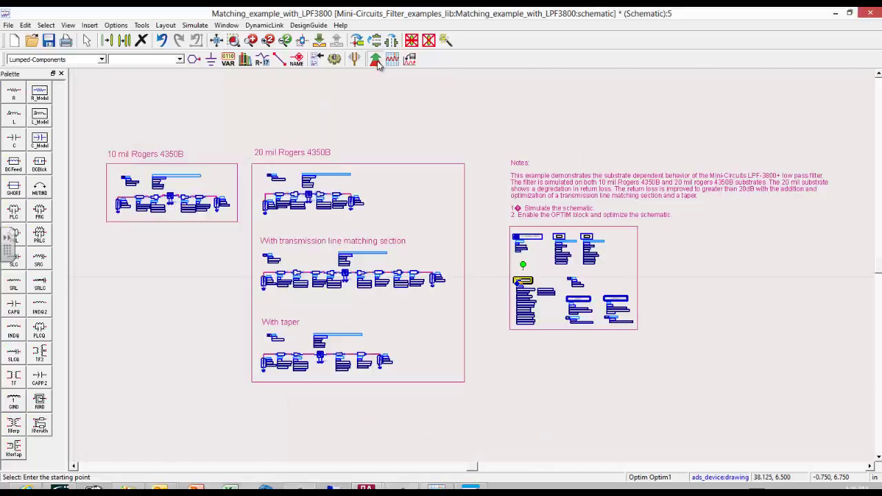
{"action": "left_click", "coordinate": [376, 59]}
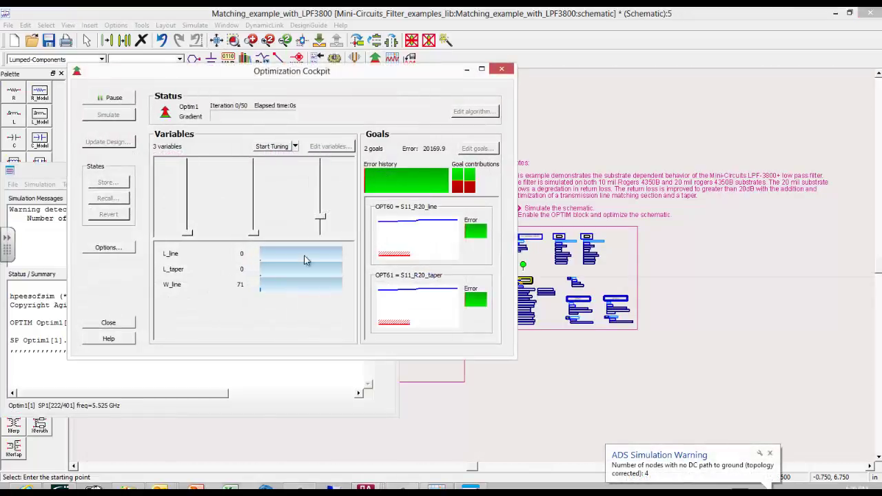
{"action": "left_click_drag", "start_coordinate": [324, 74], "coordinate": [388, 39]}
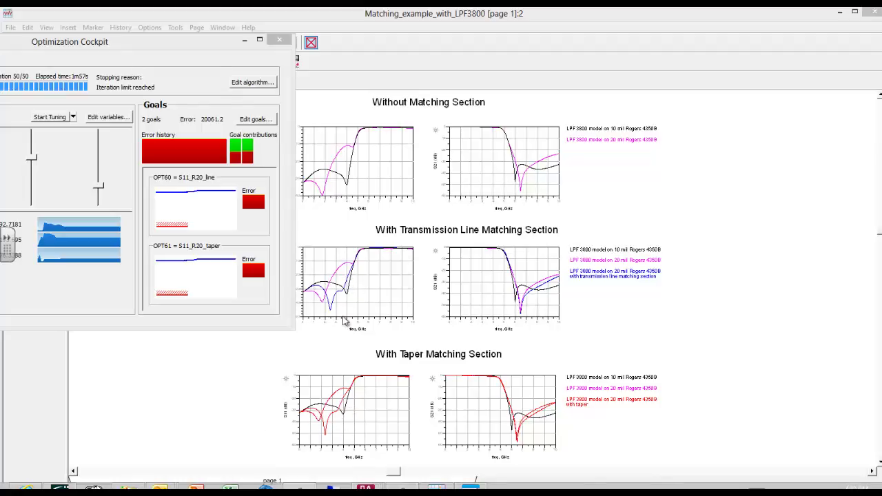
{"action": "left_click_drag", "start_coordinate": [172, 42], "coordinate": [373, 25]}
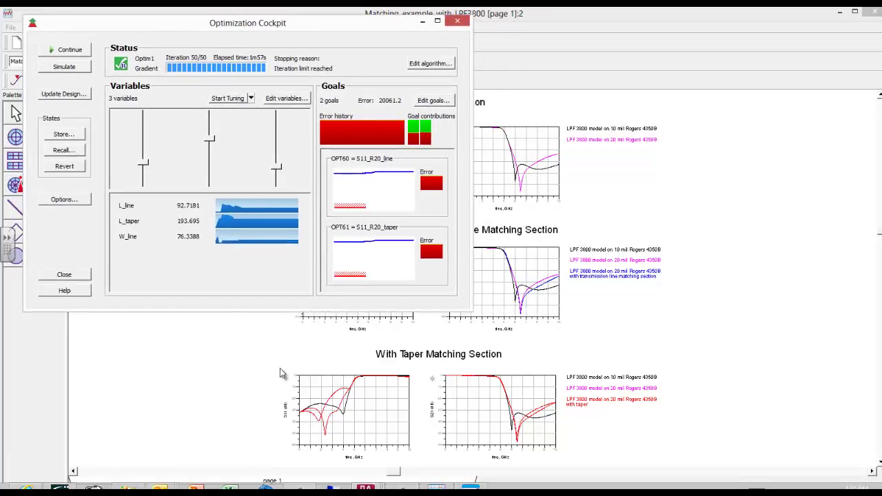
Write the optimized values back to the schematic and generate the layout of all four filter circuits.
{"action": "left_click", "coordinate": [53, 93]}
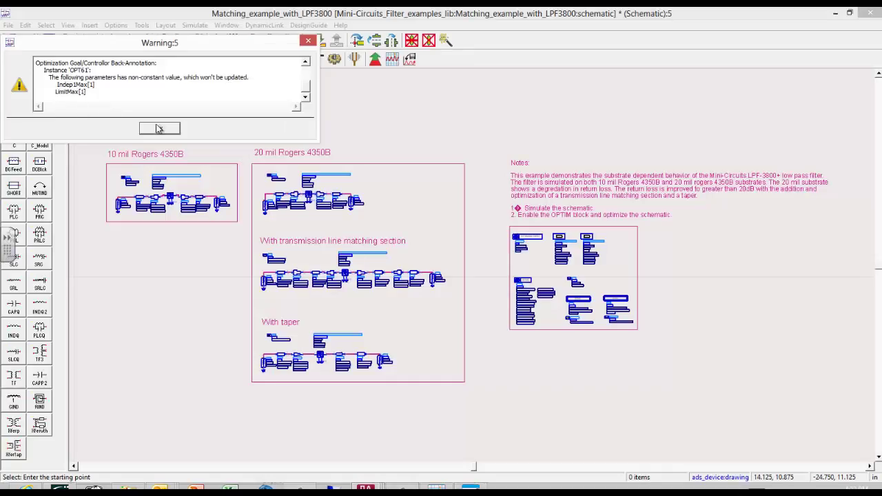
{"action": "left_click", "coordinate": [161, 126]}
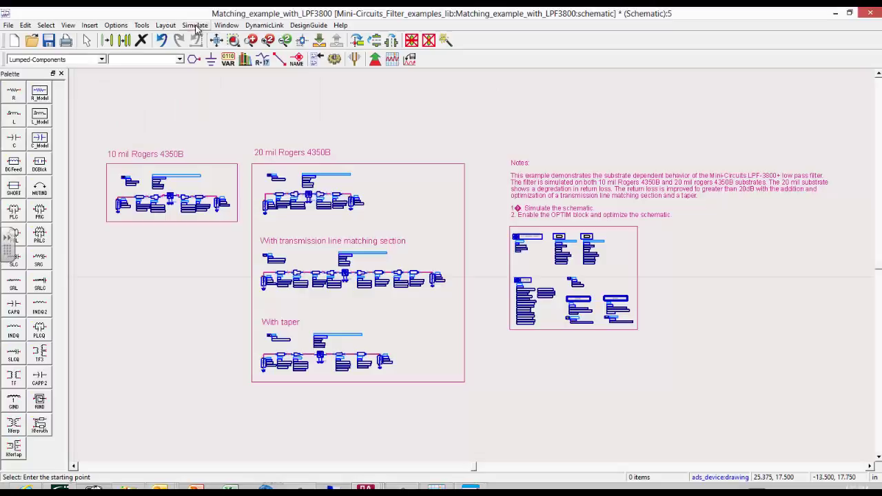
{"action": "left_click", "coordinate": [166, 25]}
{"action": "left_click", "coordinate": [206, 38]}
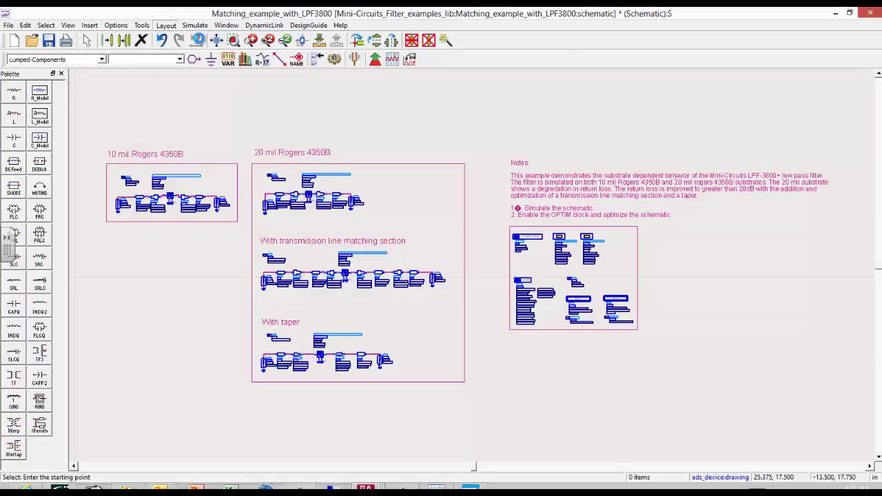
{"action": "left_click", "coordinate": [59, 230]}
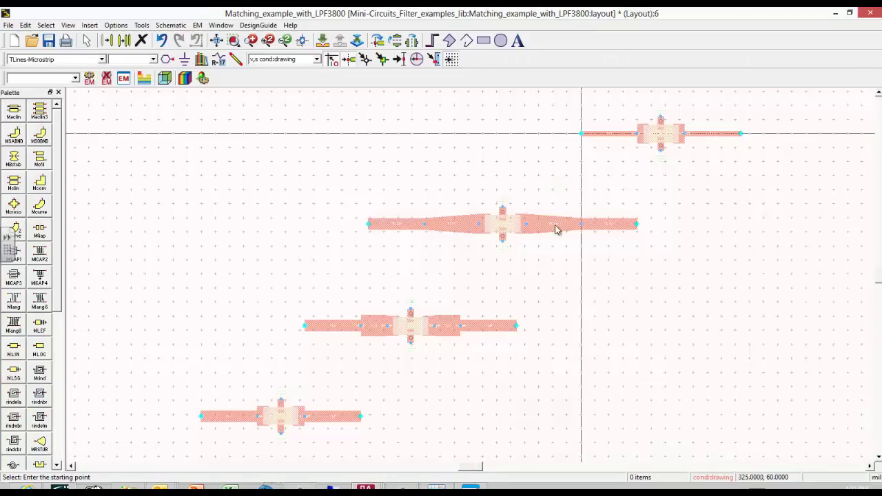